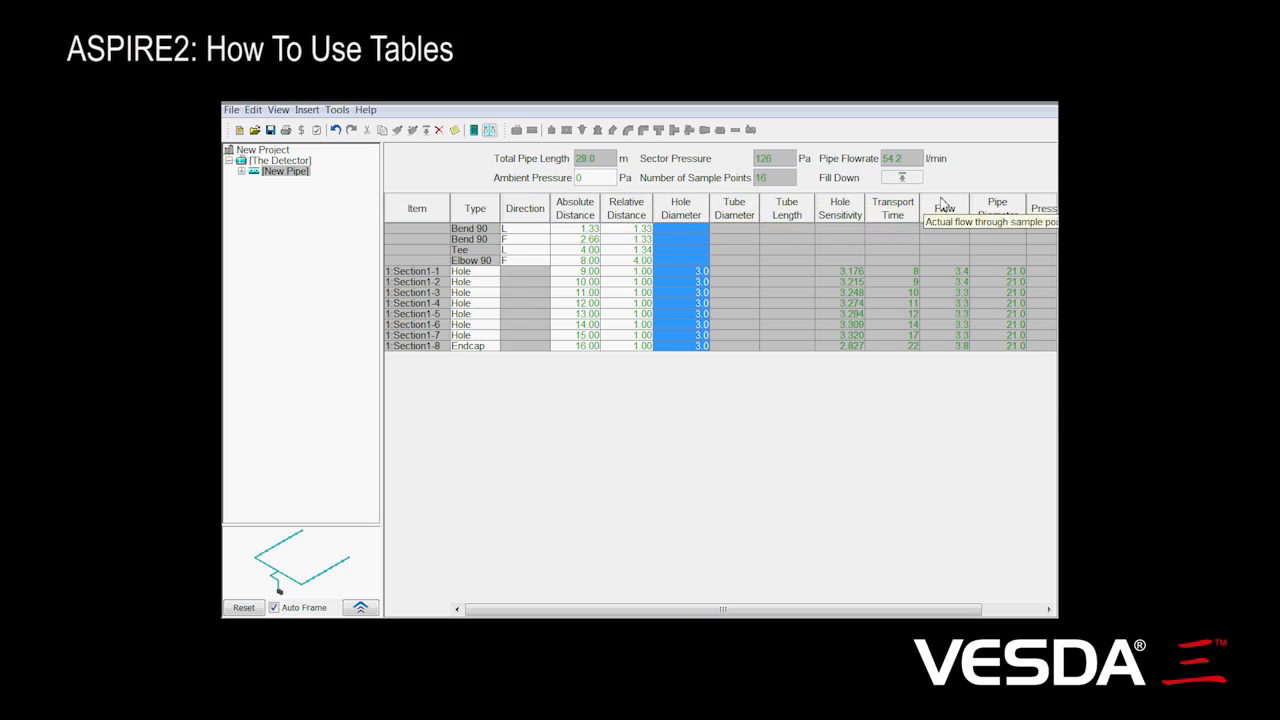
# - Hide the Tube Diameter and Tube Length columns in the pipe table
pyautogui.rightClick(727, 208)
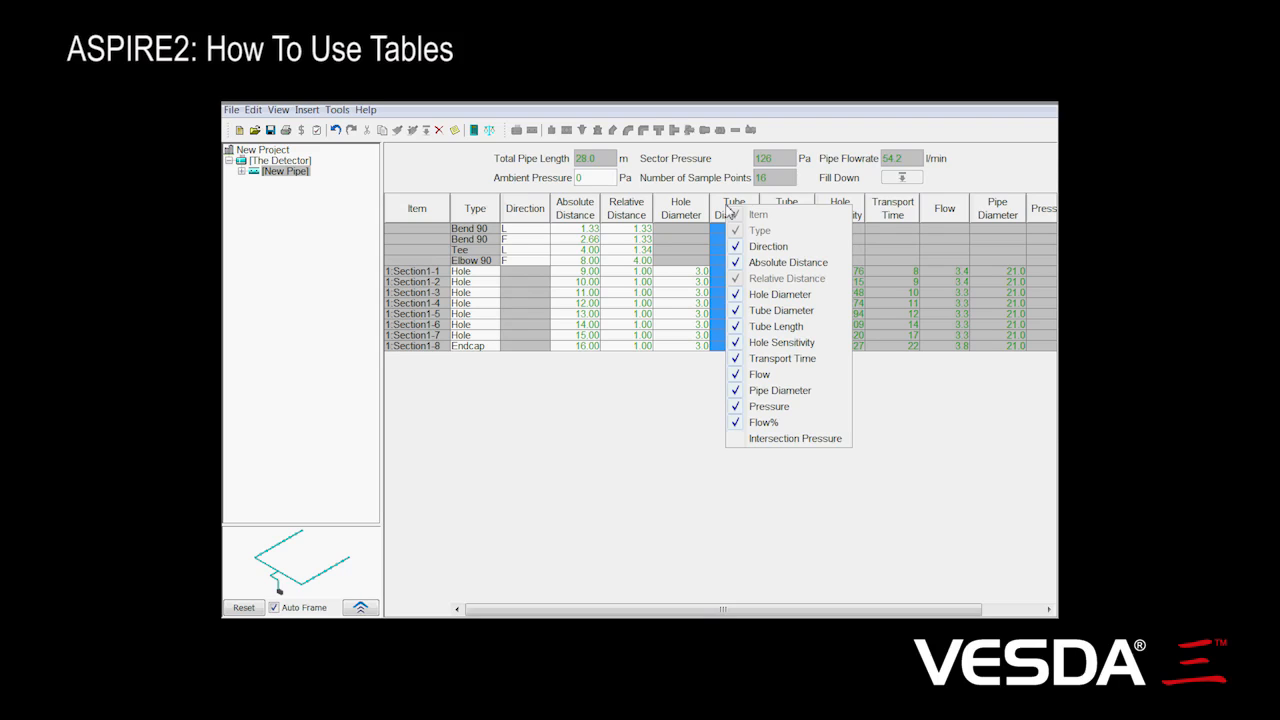
pyautogui.click(737, 311)
pyautogui.rightClick(737, 214)
pyautogui.click(746, 331)
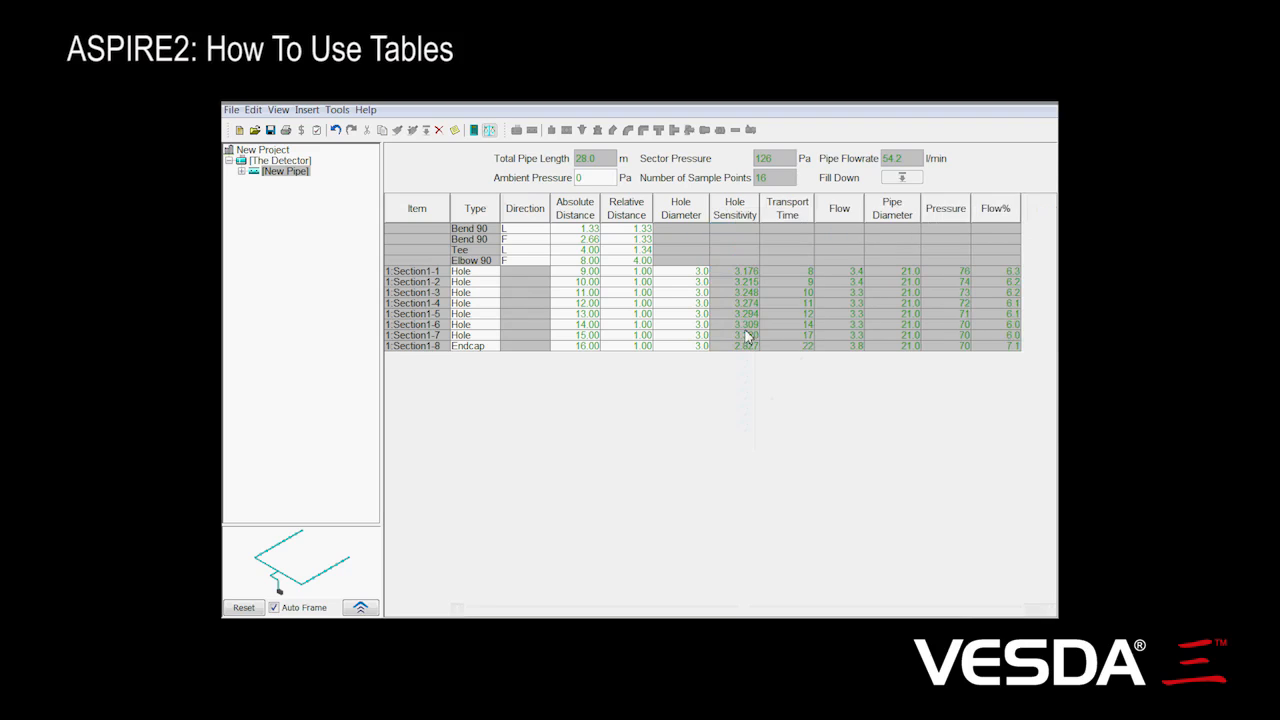
# - Move the Transport Time column ahead of the Hole Sensitivity column in the pipe table
pyautogui.moveTo(724, 242)
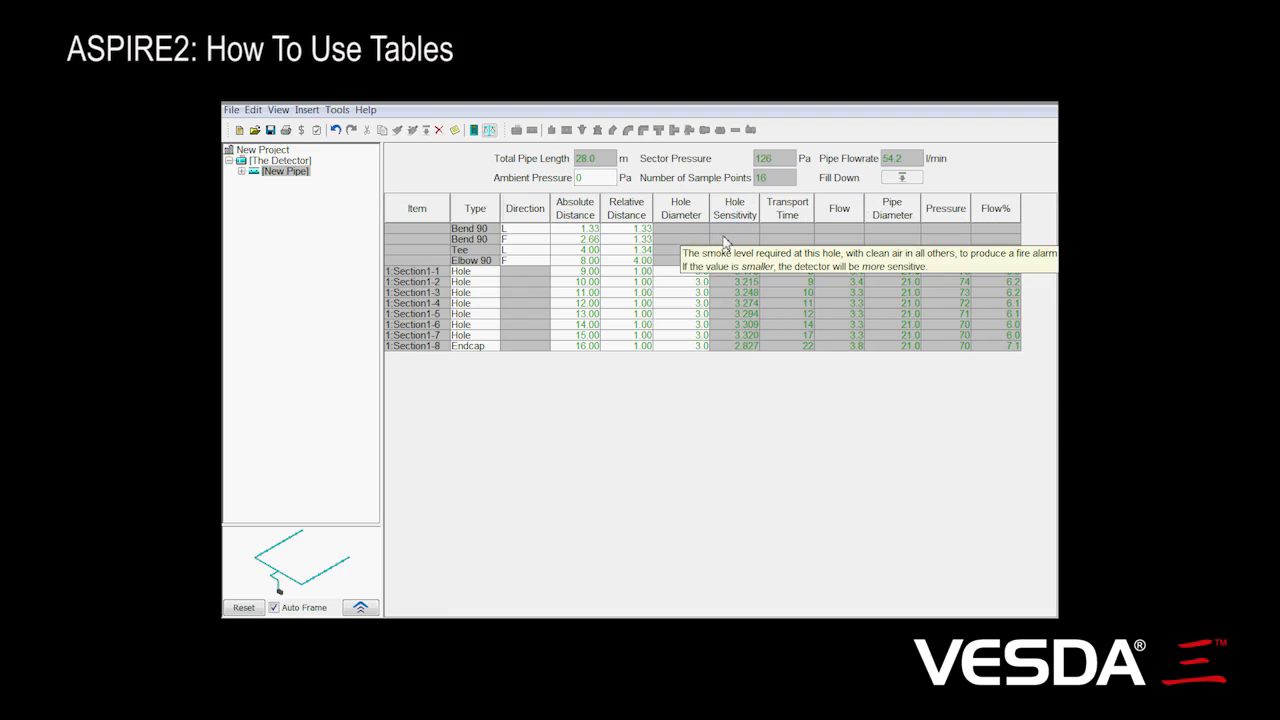
pyautogui.moveTo(776, 236)
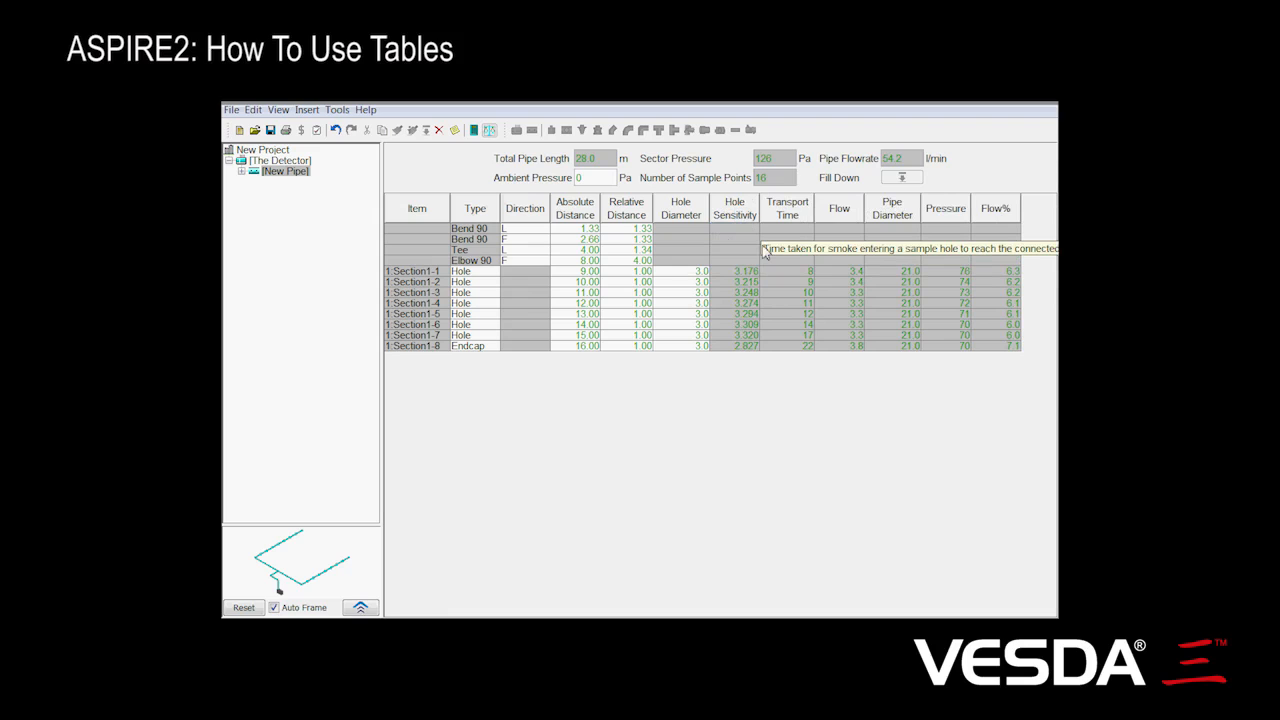
pyautogui.moveTo(788, 212); pyautogui.dragTo(740, 224)
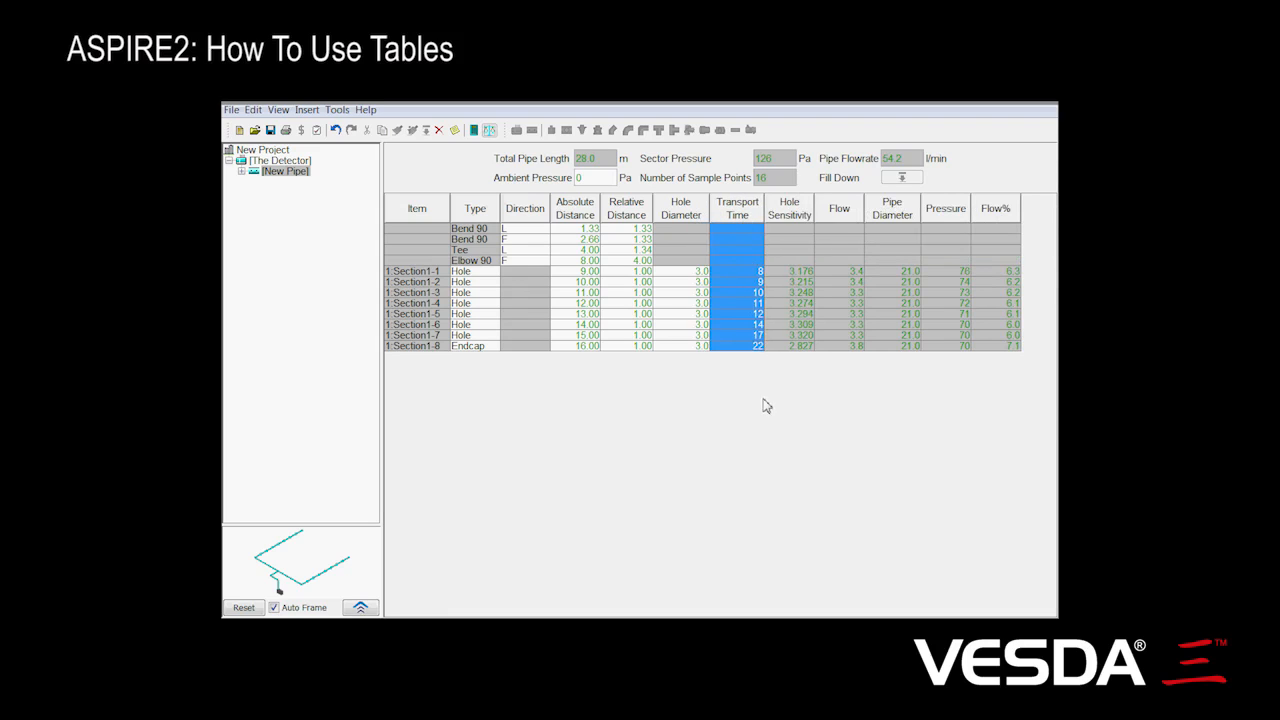
pyautogui.moveTo(755, 413)
# - Slightly widen the Type and Absolute Distance columns of the pipe table
pyautogui.moveTo(500, 204)
pyautogui.moveTo(504, 204); pyautogui.dragTo(508, 204)
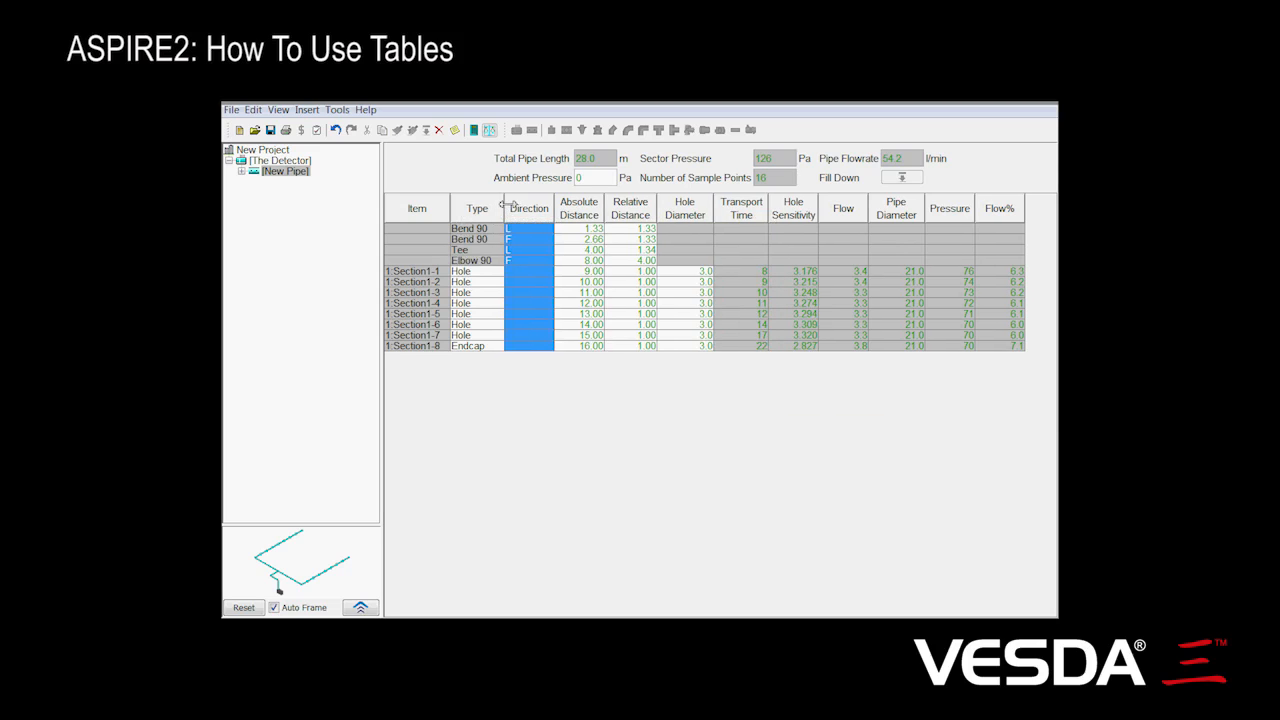
pyautogui.click(609, 209)
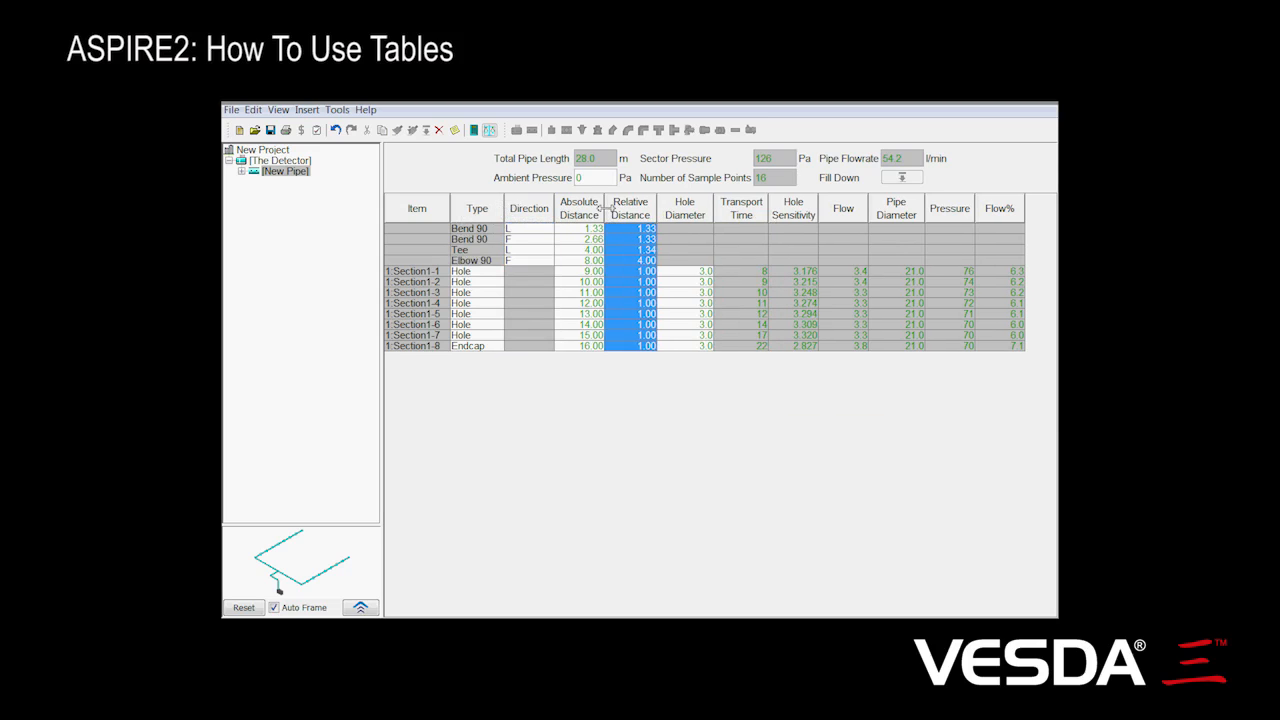
pyautogui.moveTo(606, 208); pyautogui.dragTo(608, 208)
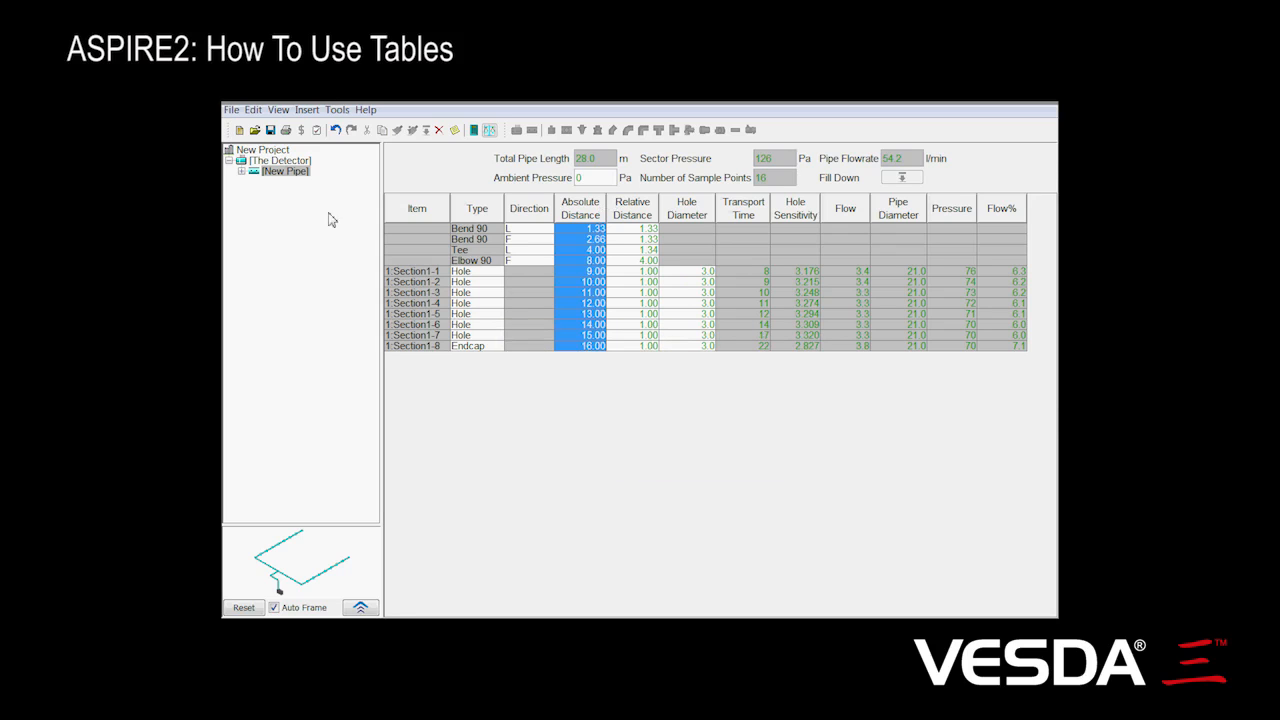
# - Open the group details table of the detector
pyautogui.click(296, 163)
pyautogui.click(512, 155)
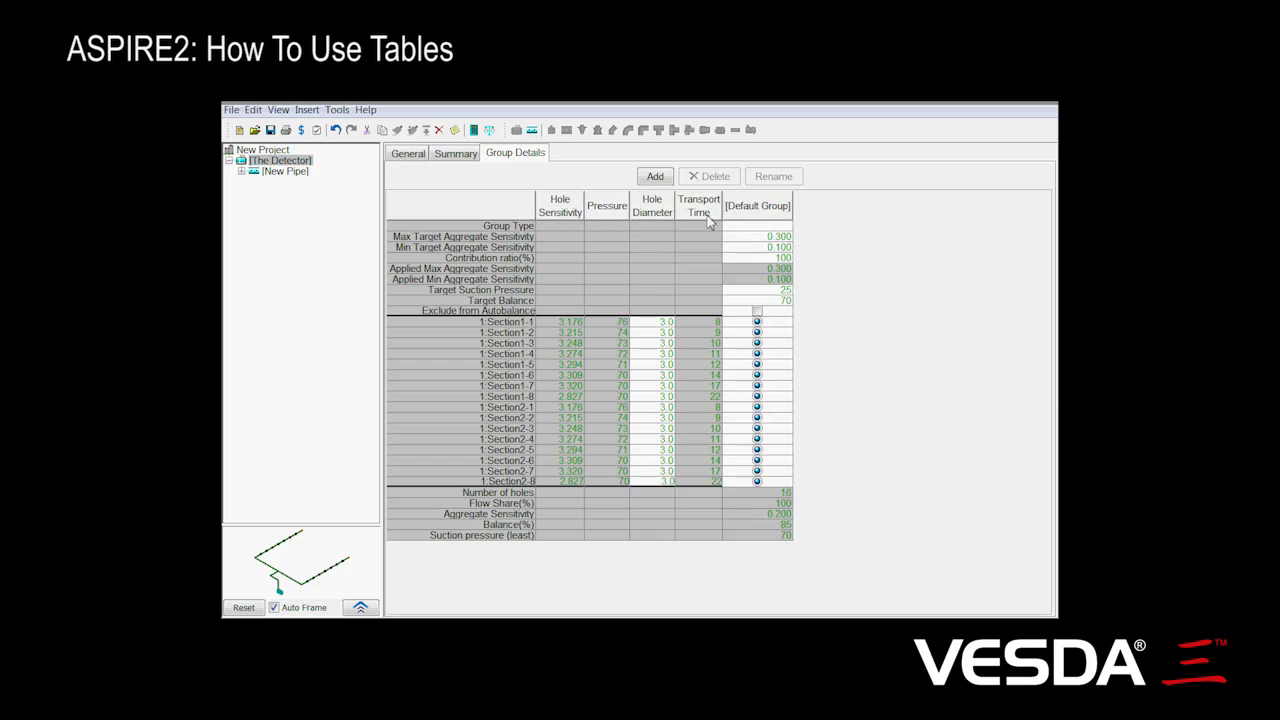
pyautogui.moveTo(708, 216)
# - Hide the Pressure column of the group details table and show it again
pyautogui.click(610, 208)
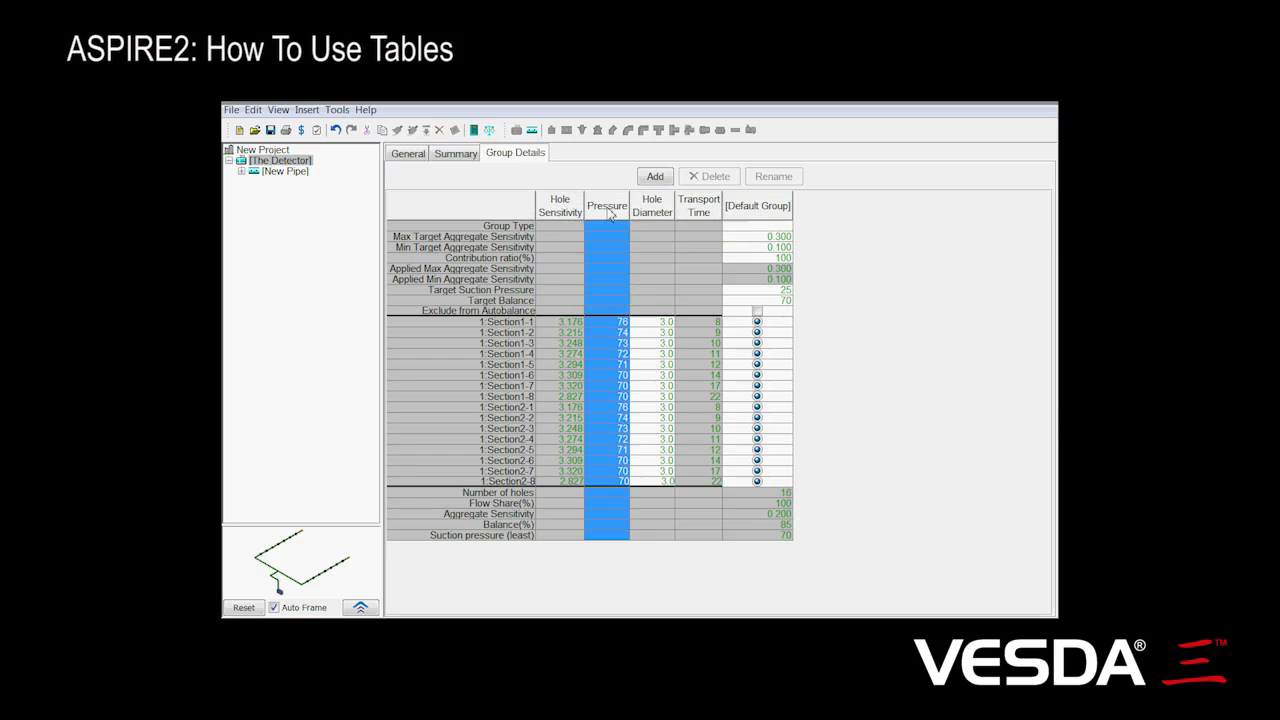
pyautogui.rightClick(610, 210)
pyautogui.click(640, 249)
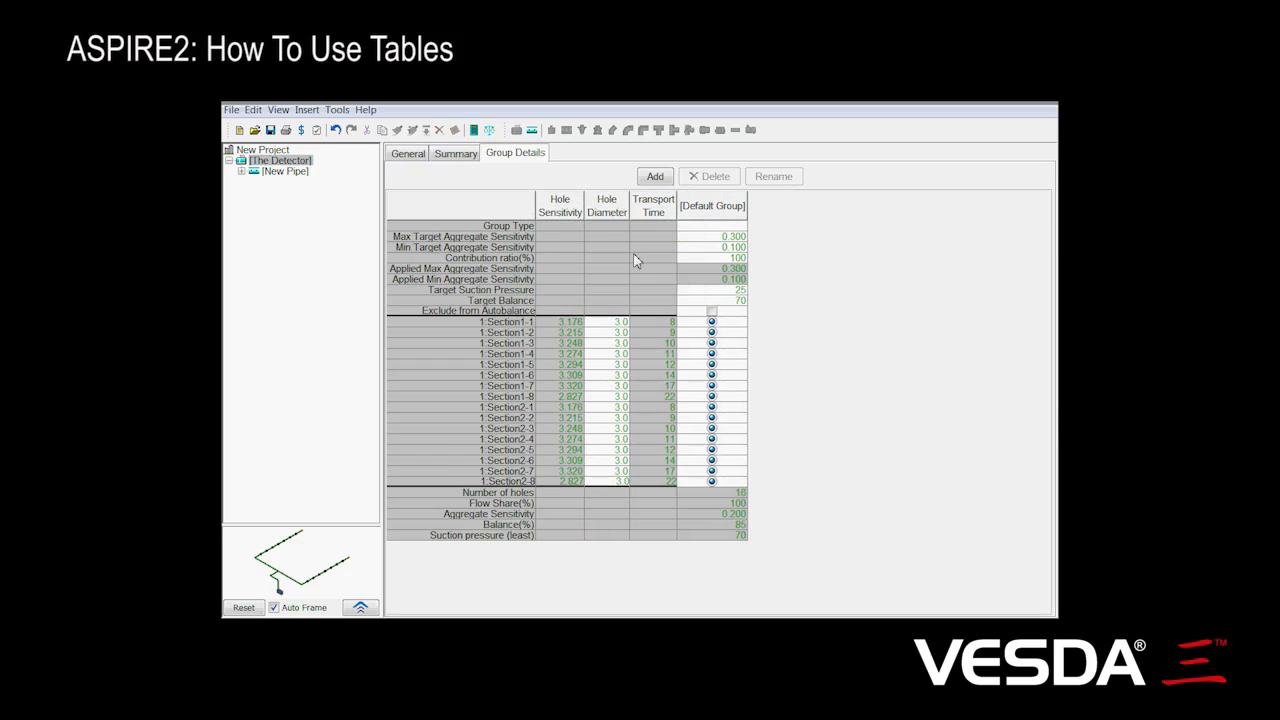
pyautogui.rightClick(607, 206)
pyautogui.click(607, 206)
pyautogui.click(607, 208)
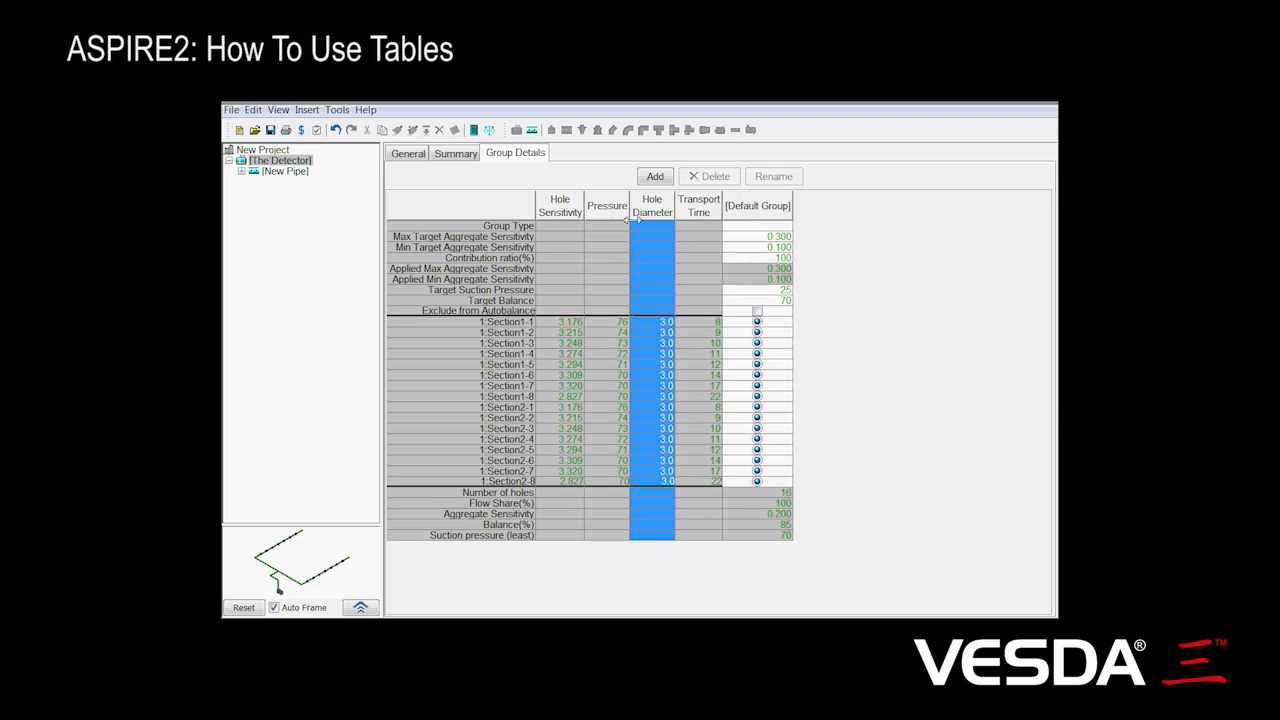
# - Move the Hole Diameter column ahead of the Pressure column in the group details table
pyautogui.moveTo(674, 214); pyautogui.dragTo(636, 242)
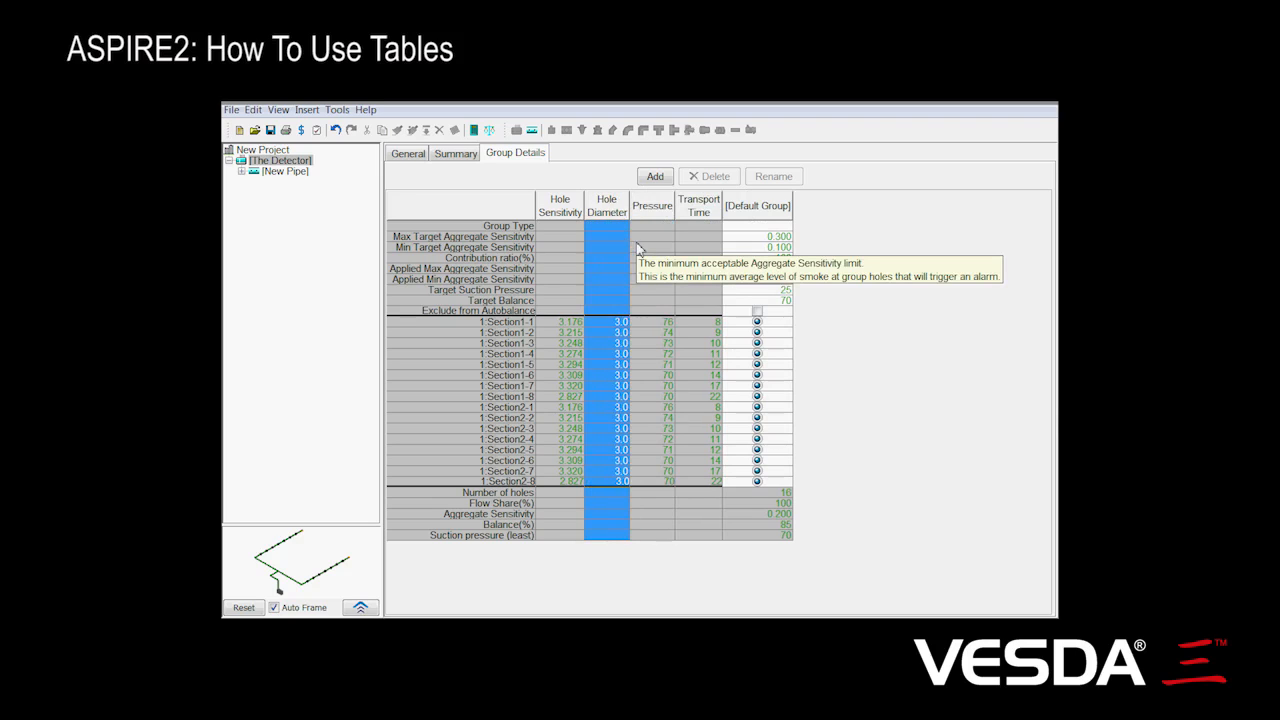
# - Return to the New Pipe table and select the Relative Distance cell of hole 1:Section1-1
pyautogui.click(283, 171)
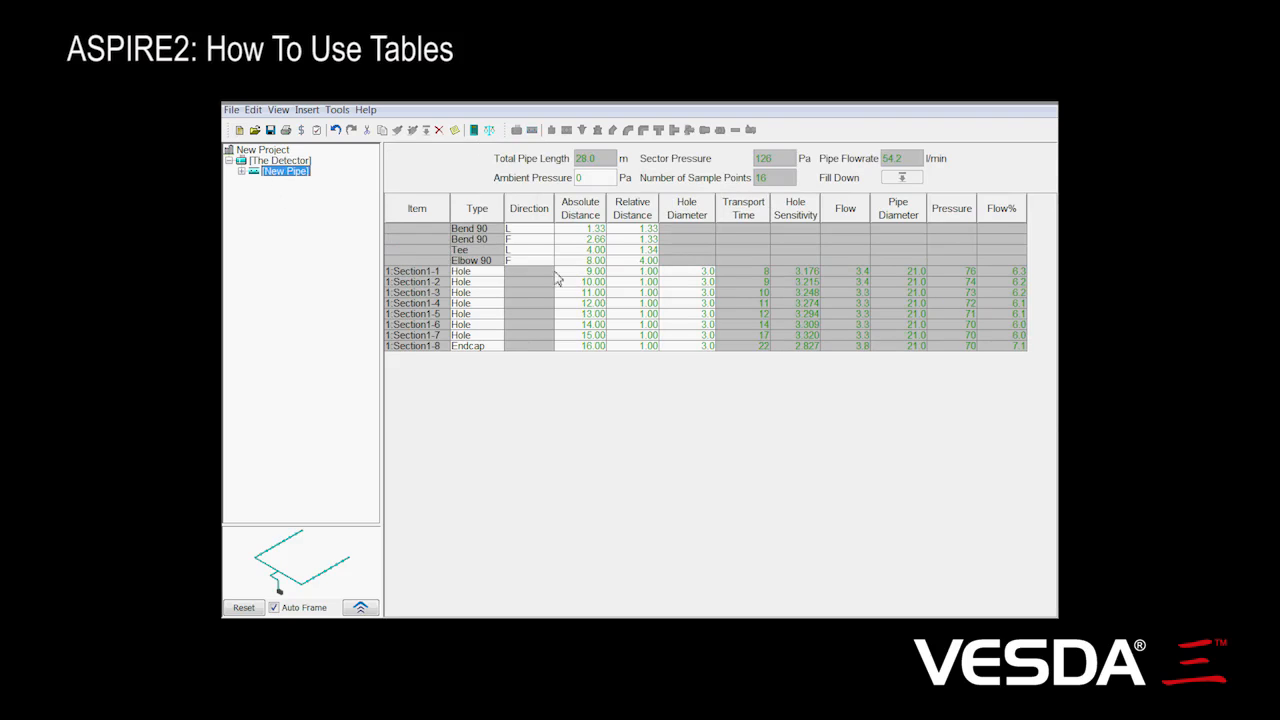
pyautogui.click(637, 274)
pyautogui.click(637, 272)
pyautogui.press('Tab')
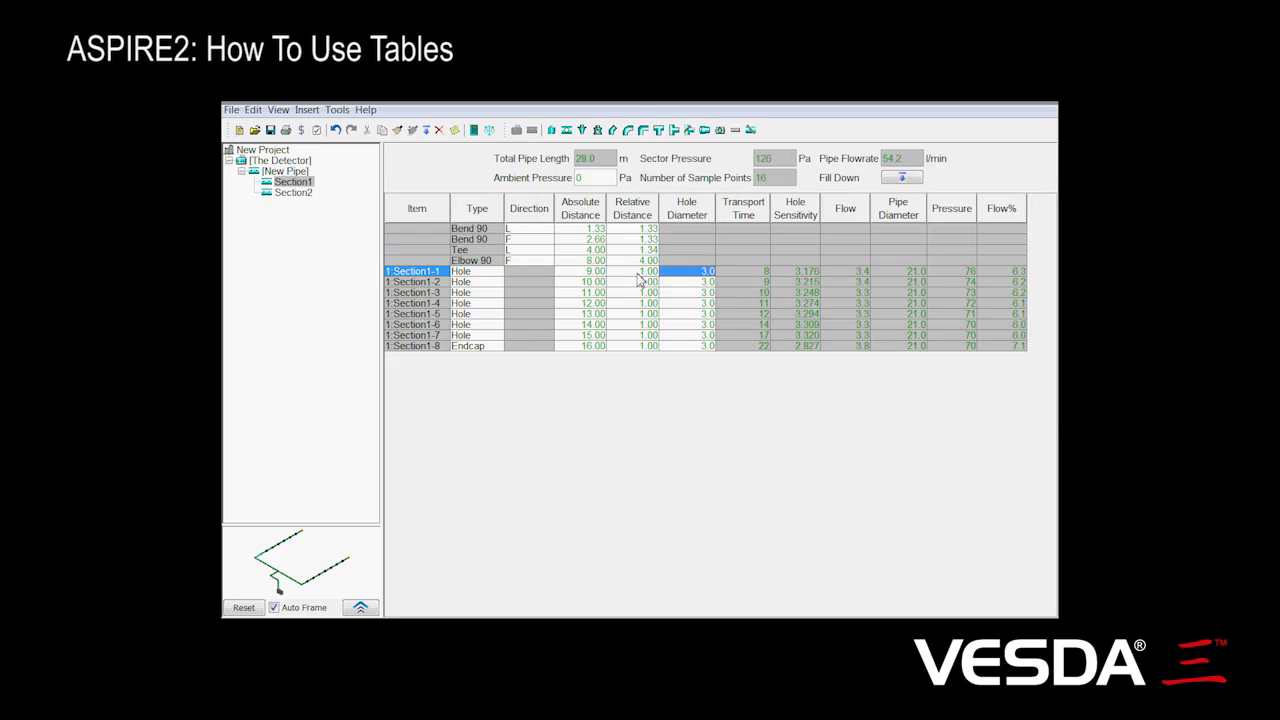
pyautogui.press('Left')
pyautogui.press('Down')
pyautogui.press('Down')
pyautogui.press('Right')
pyautogui.press('Up')
pyautogui.press('Down')
pyautogui.press('Up')
pyautogui.press('Up')
pyautogui.press('Left')
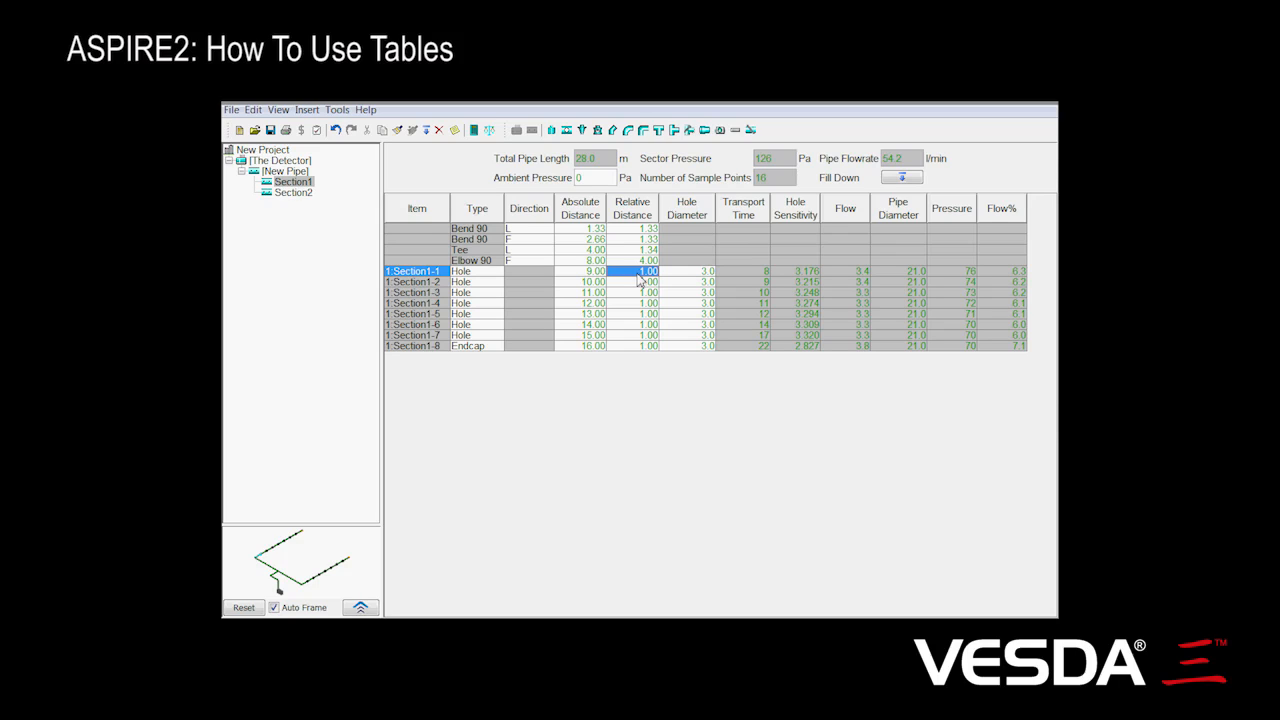
# - Set the relative distance of hole 1:Section1-1 to 2.5 and its hole diameter to 3.5
pyautogui.write('2.5')
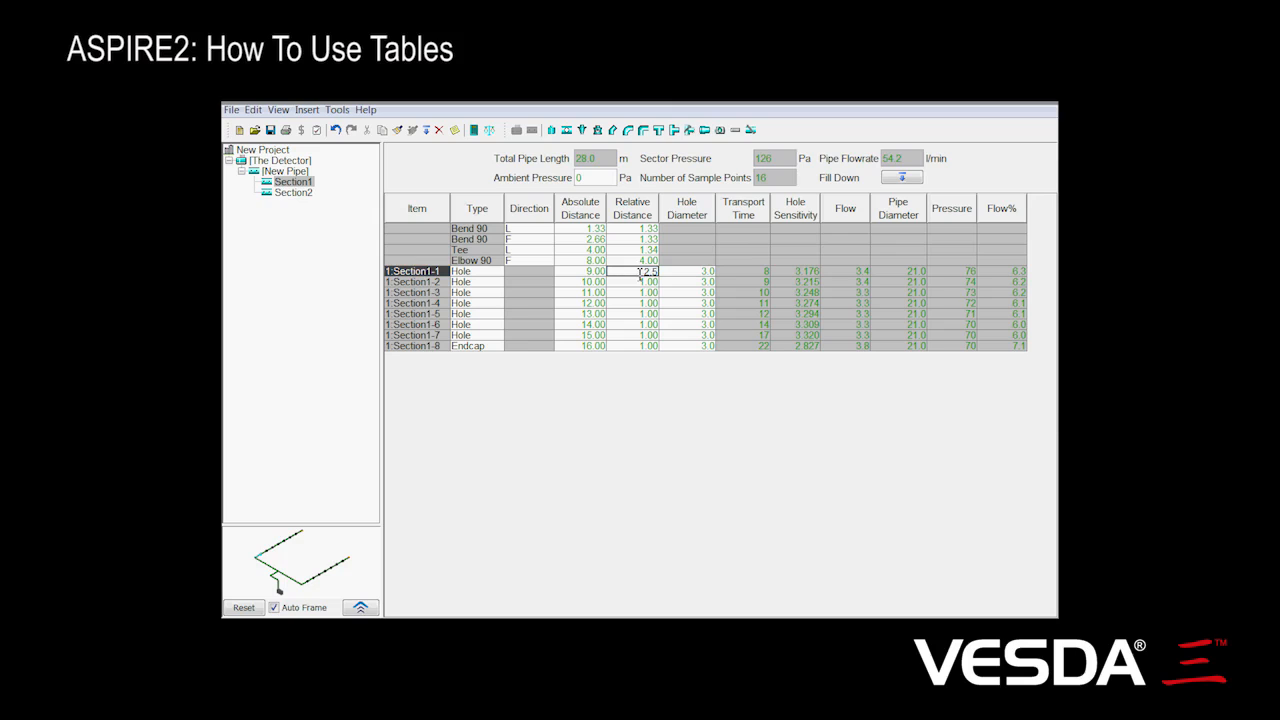
pyautogui.press('Return')
pyautogui.press('Right')
pyautogui.press('Left')
pyautogui.press('Right')
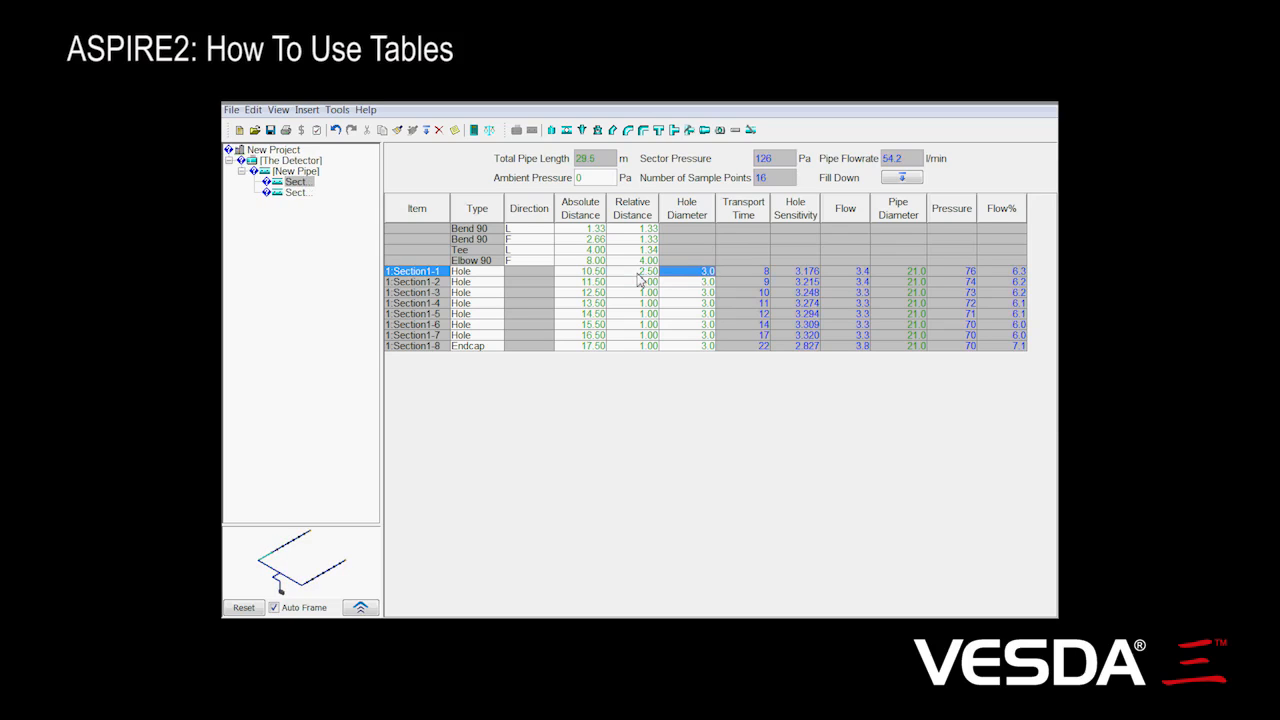
pyautogui.write('3')
pyautogui.press('Return')
# - Fill the relative distance and hole diameter of 1:Section1-1 down through hole 1:Section1-4
pyautogui.click(637, 275)
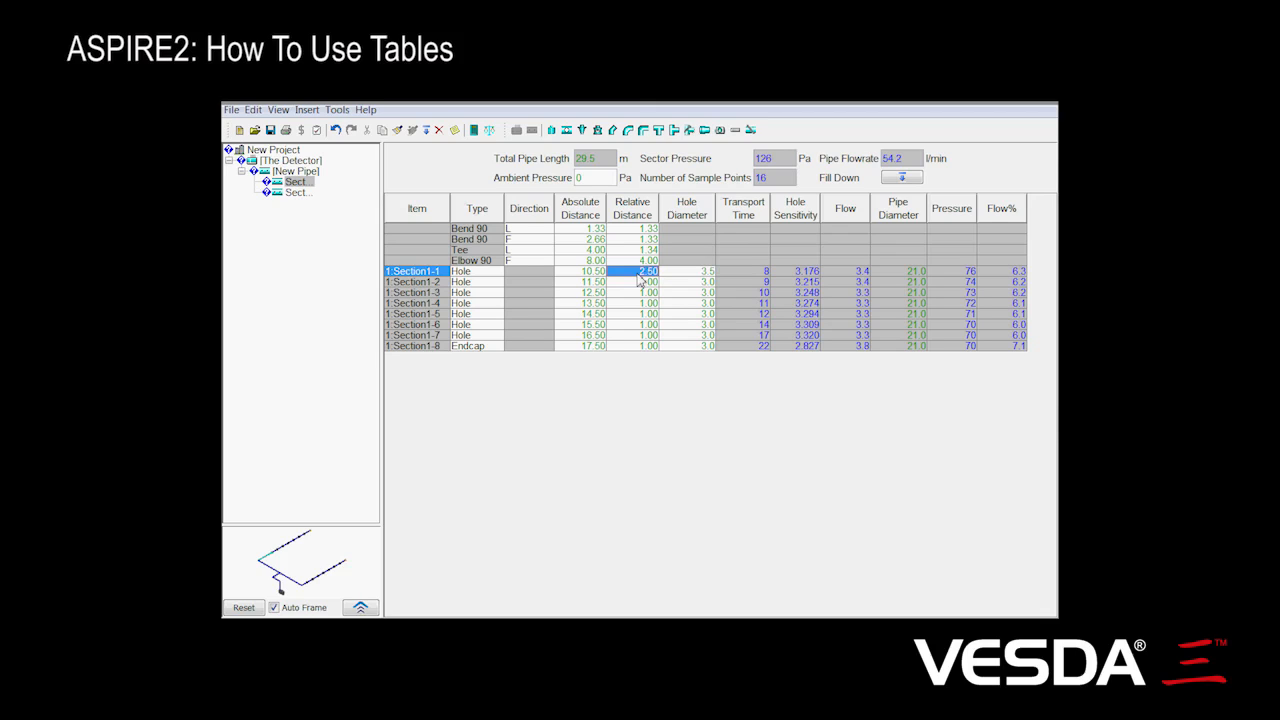
pyautogui.keyDown('shift'); pyautogui.click(706, 273); pyautogui.keyUp('shift')
pyautogui.keyDown('shift'); pyautogui.click(705, 305); pyautogui.keyUp('shift')
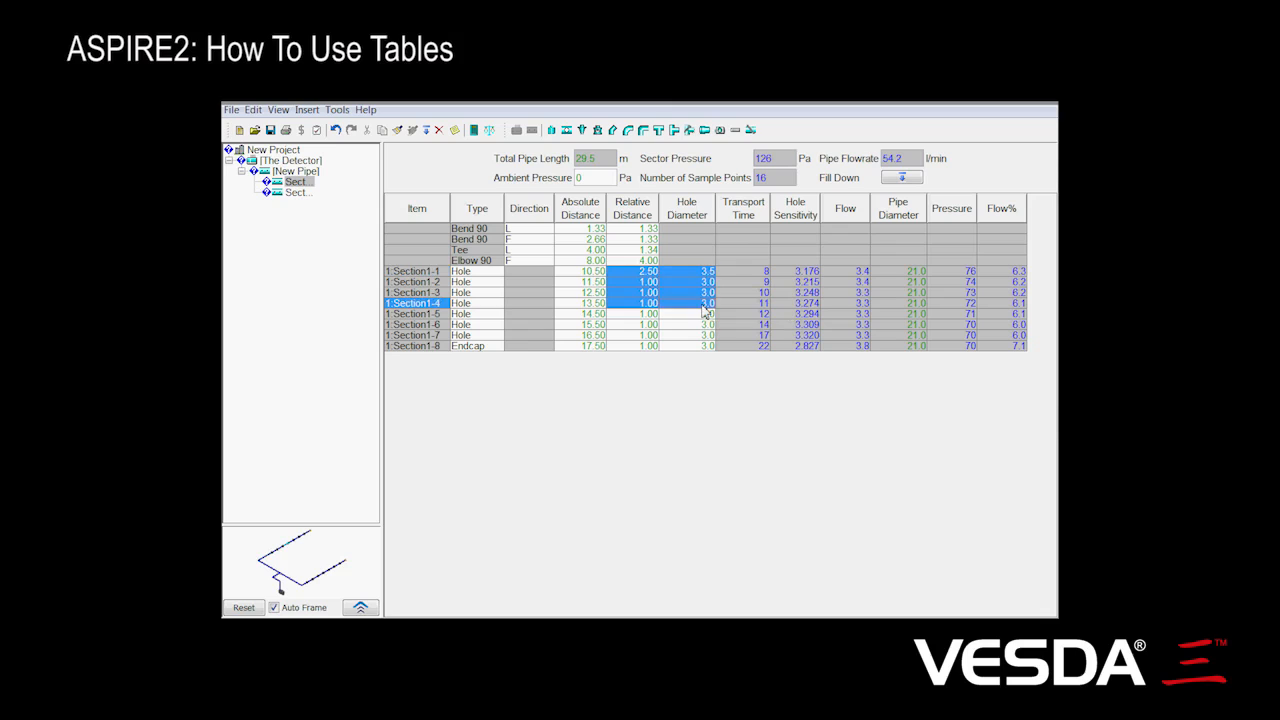
pyautogui.click(902, 179)
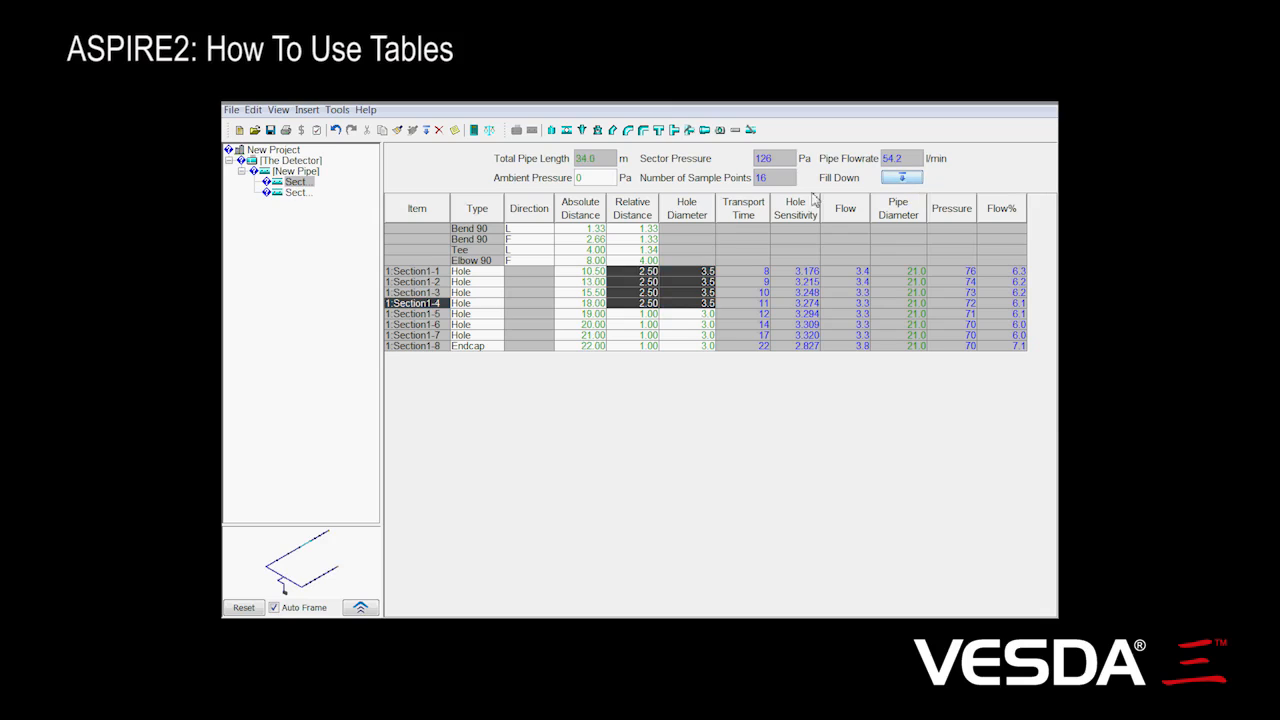
# - Fill the Elbow 90's relative distance of 4.00 down to all the holes and the endcap below it
pyautogui.click(650, 316)
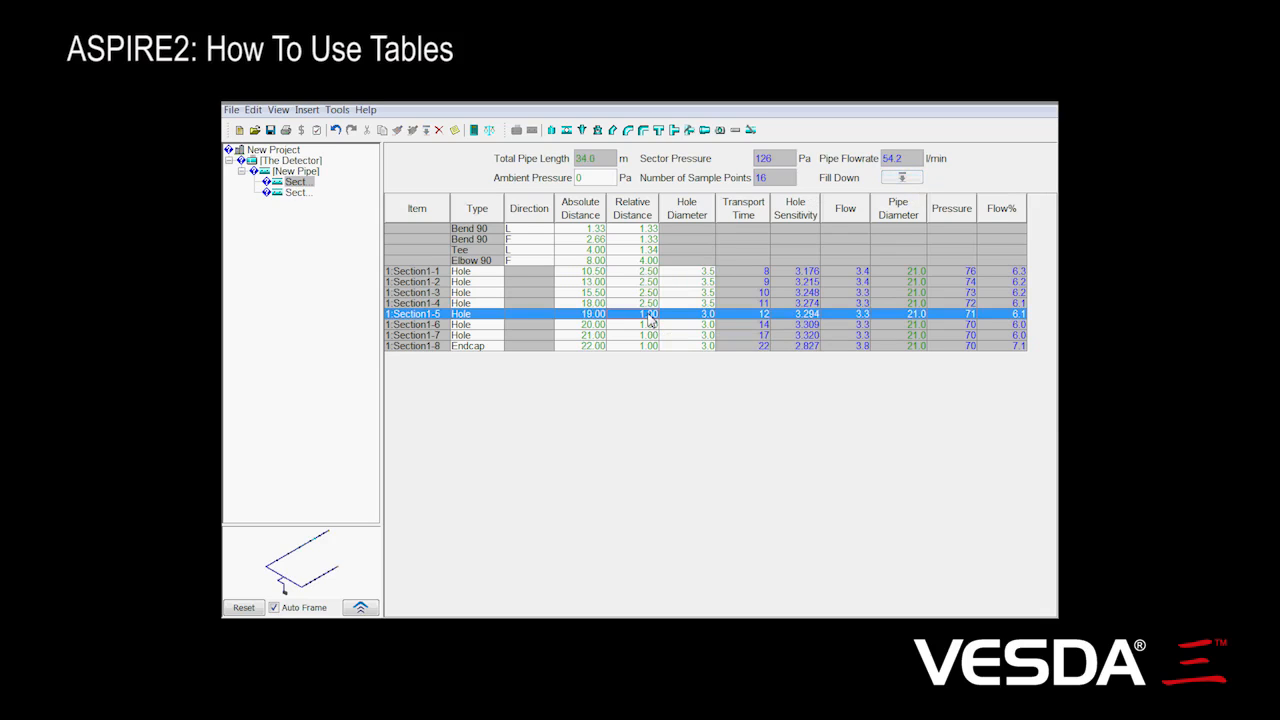
pyautogui.click(654, 265)
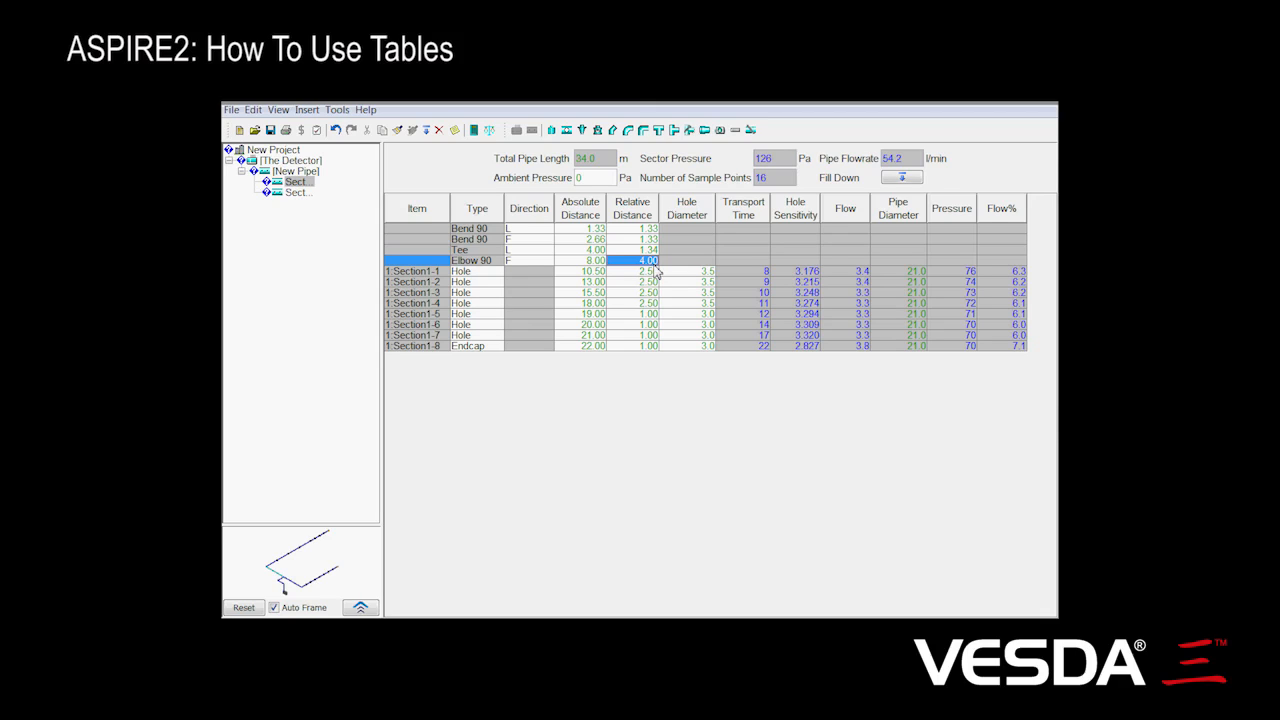
pyautogui.click(902, 178)
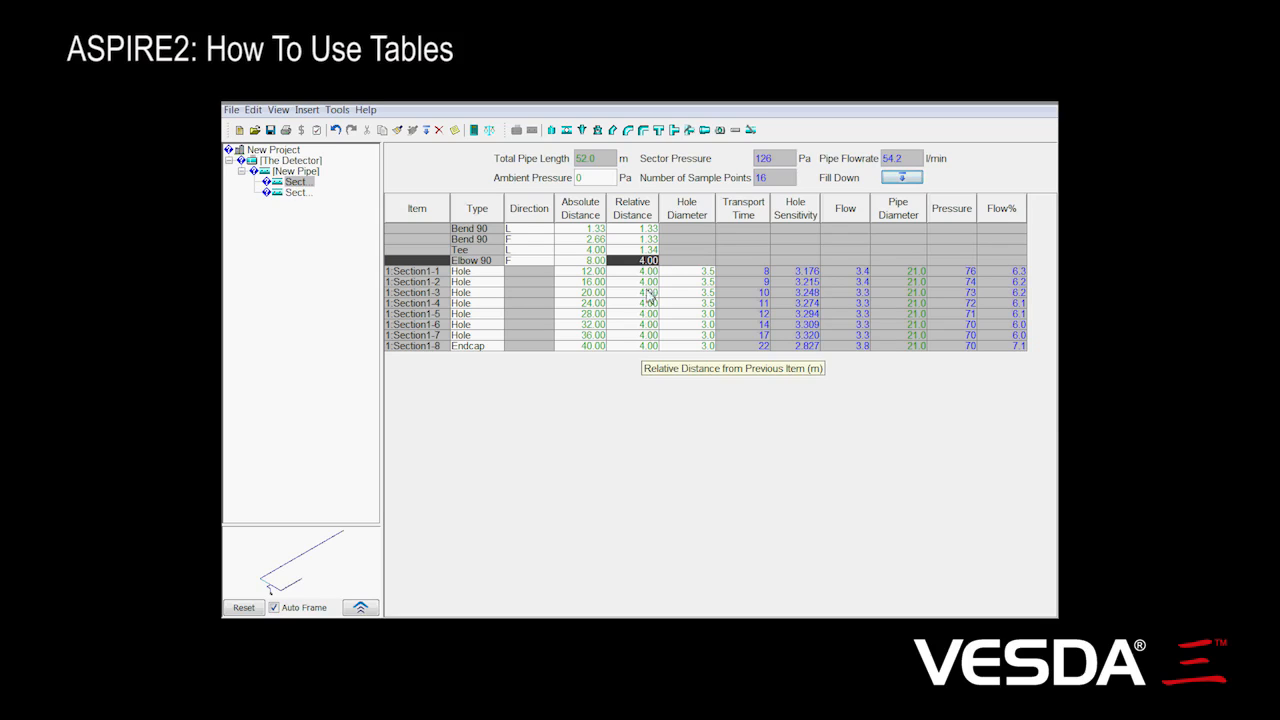
# - Copy the entire pipe table to the clipboard
pyautogui.click(581, 307)
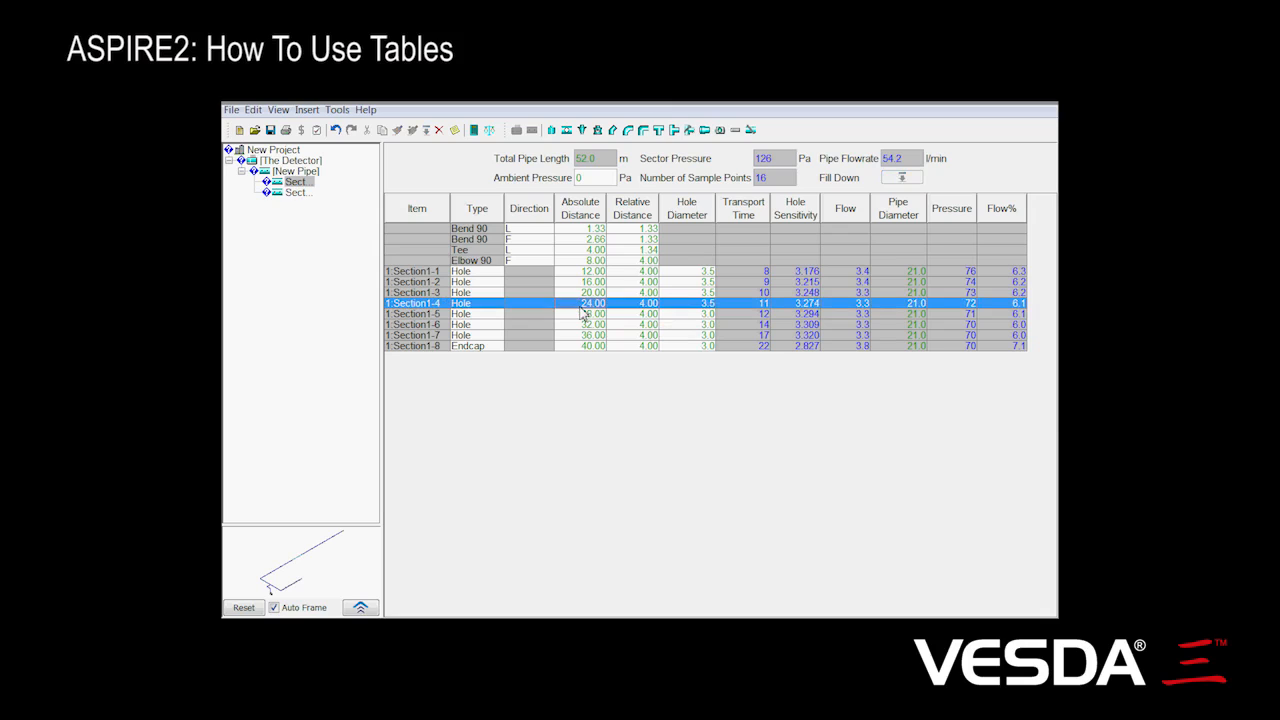
pyautogui.click(253, 109)
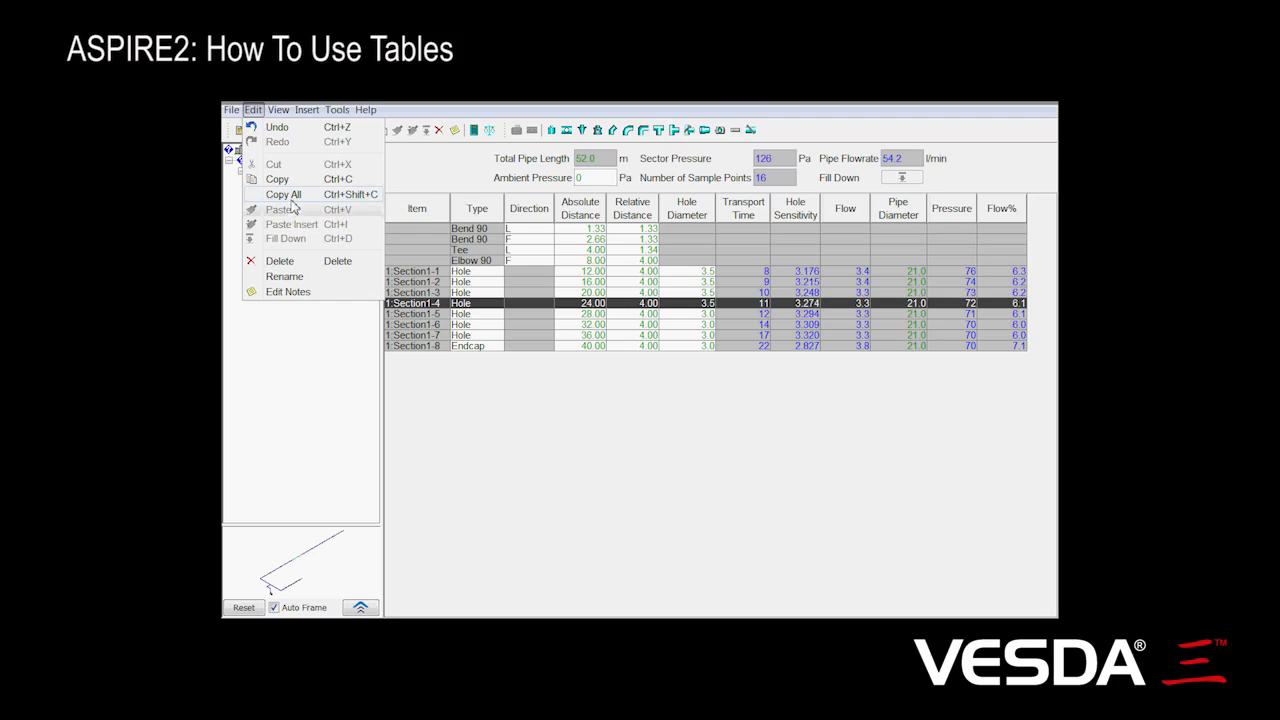
pyautogui.click(288, 196)
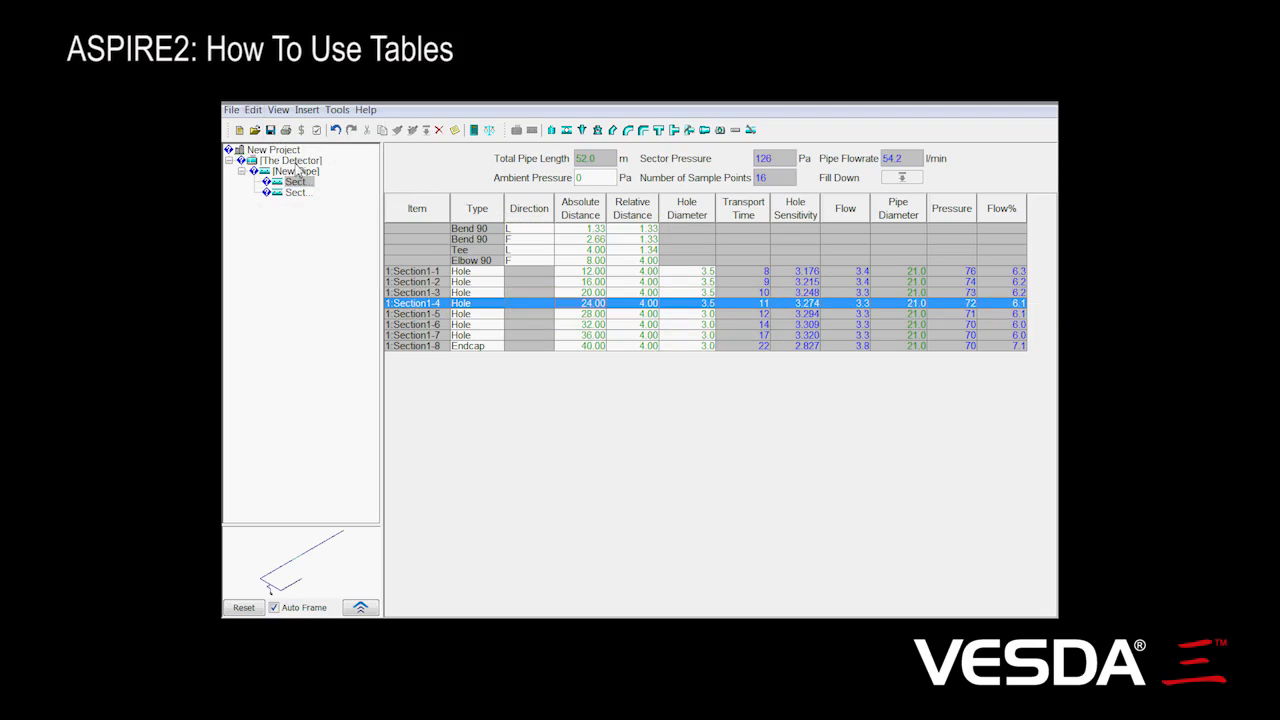
# - Open the detector's summary table and copy all of it to the clipboard
pyautogui.click(295, 161)
pyautogui.click(474, 157)
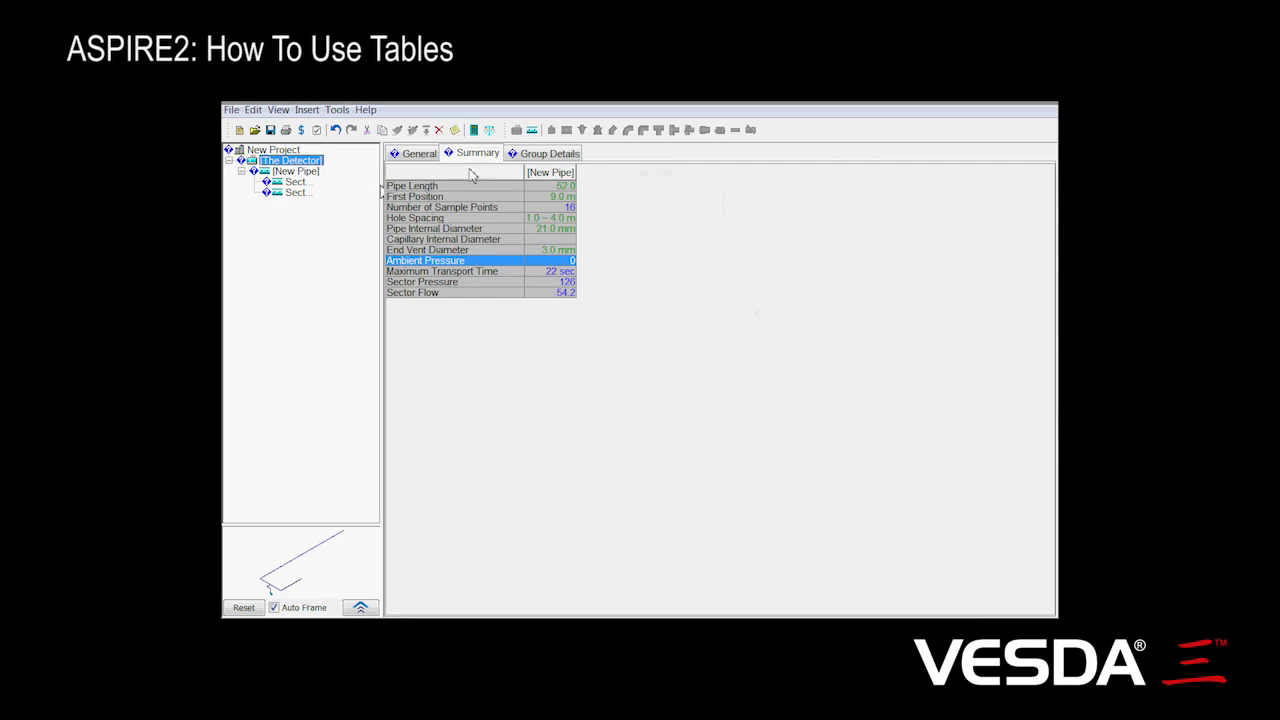
pyautogui.click(460, 230)
pyautogui.click(254, 110)
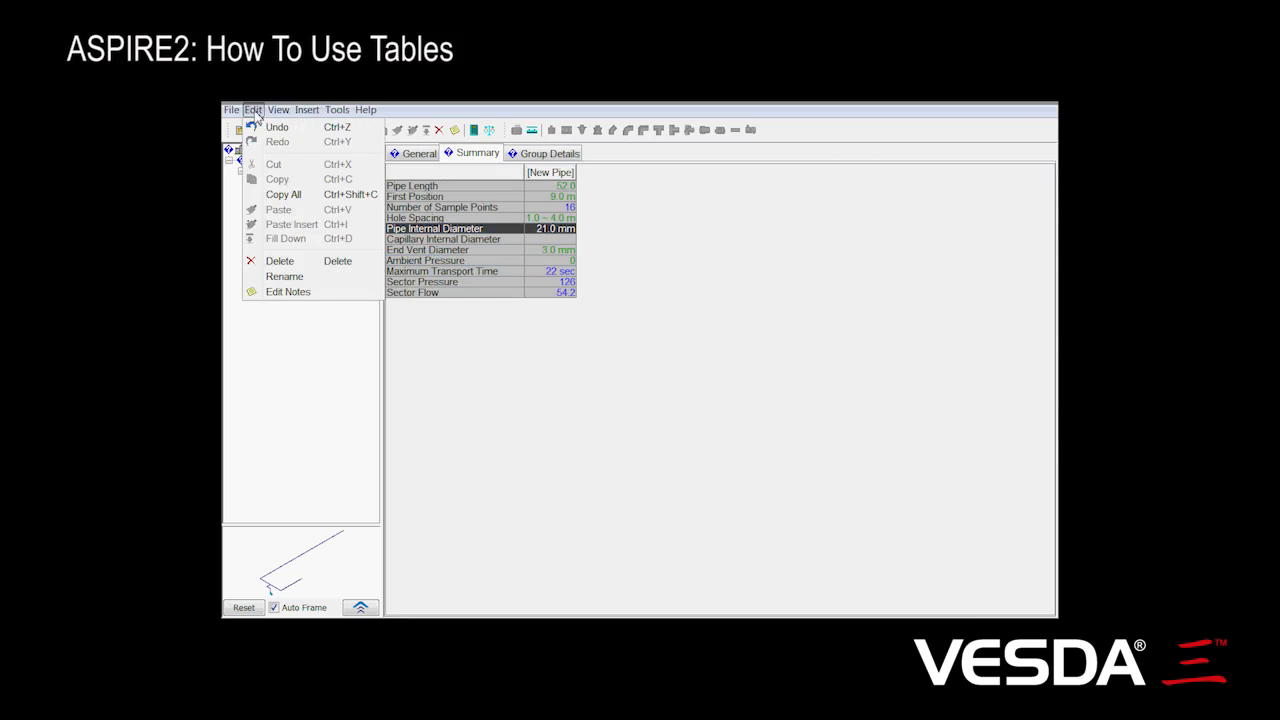
pyautogui.click(291, 197)
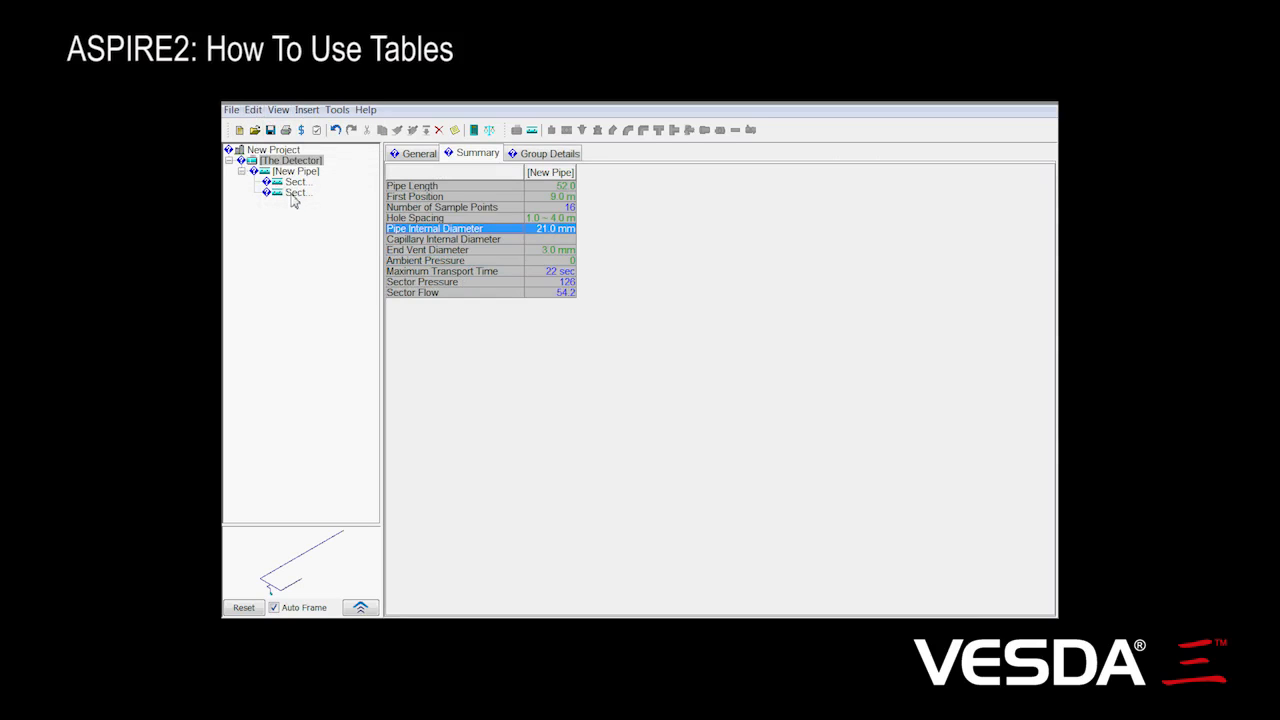